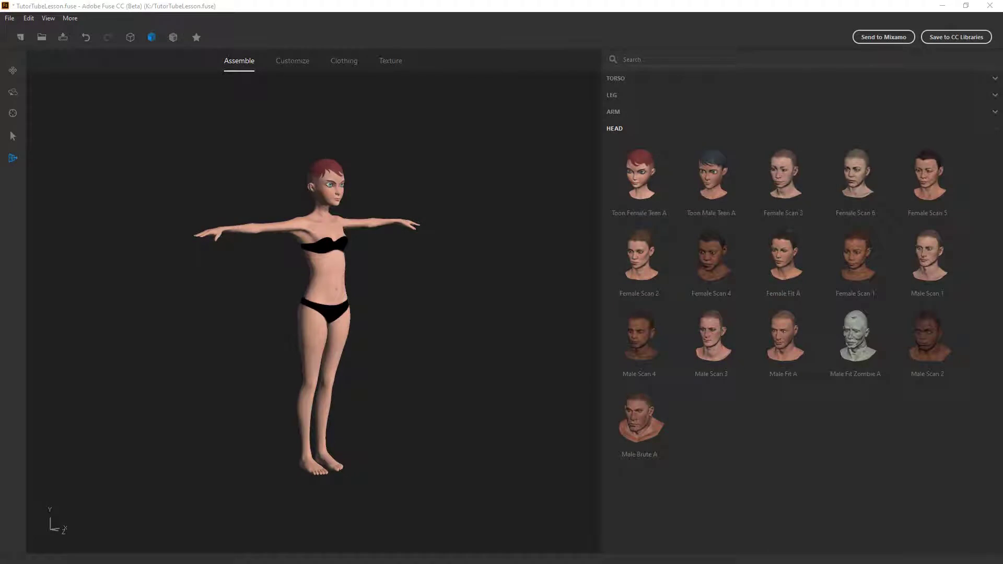
Dress the character in the Dress Shirt Tucked top.
left_click(505, 192)
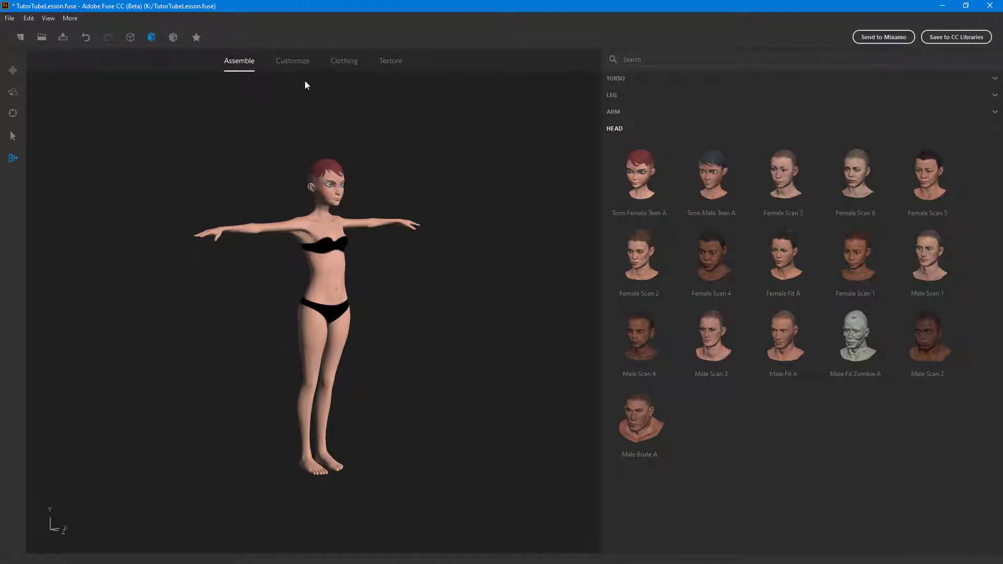
left_click(327, 62)
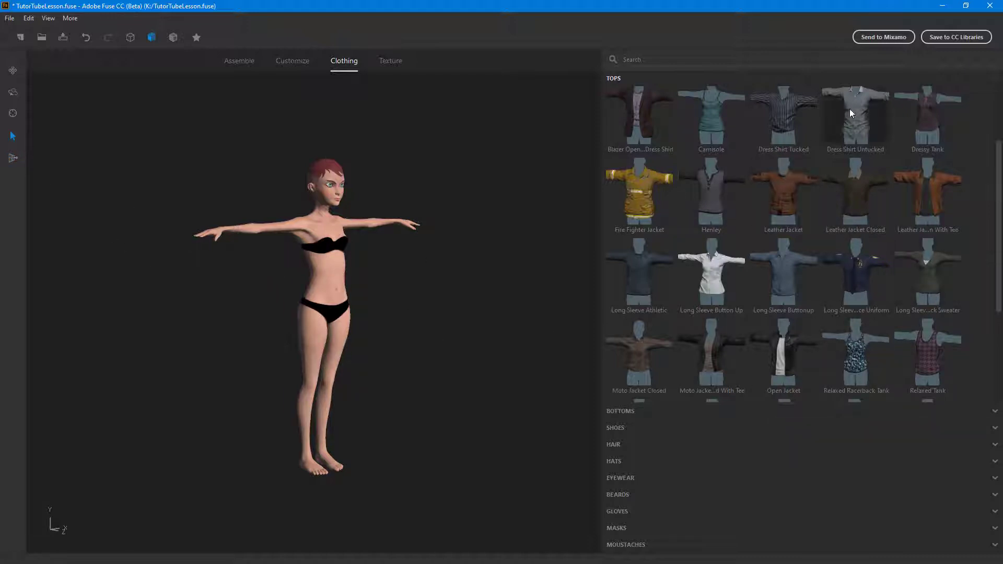
left_click(794, 102)
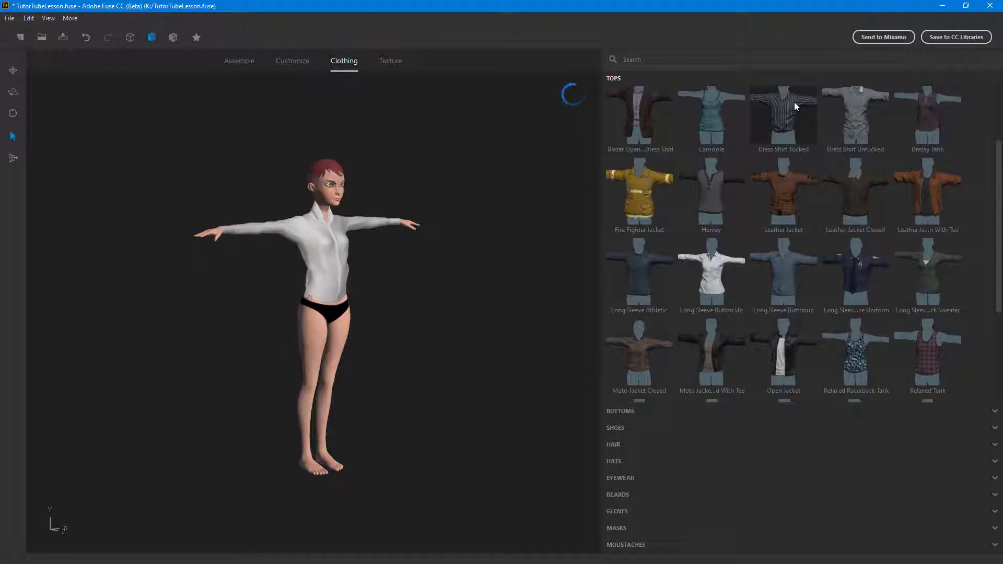
Reshape the striped shirt's lower hem with the Geo tool so it covers the skin showing at the waist and hip.
scroll(497, 212, "up", 5)
middle_click_drag(498, 213, 503, 324)
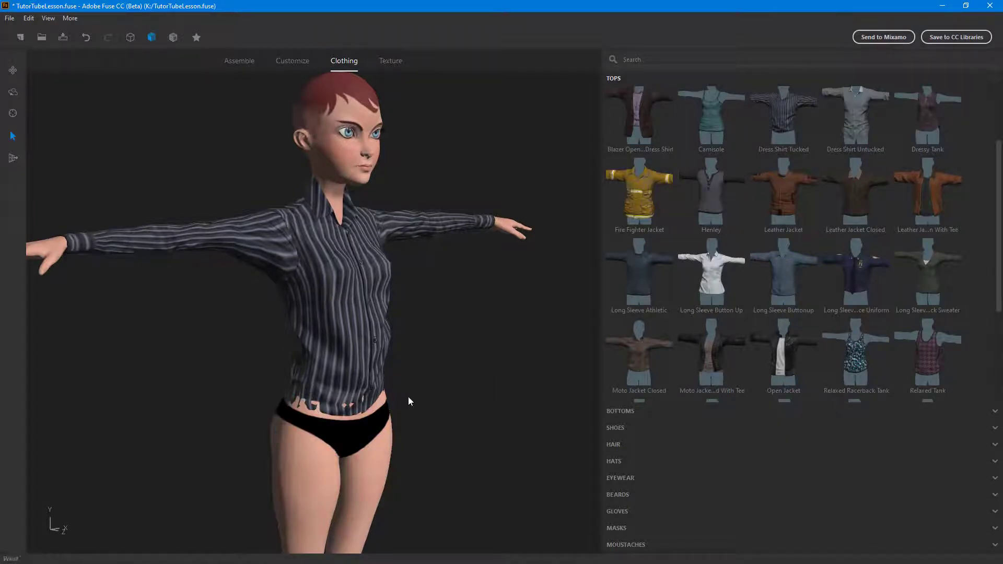
left_click_drag(408, 399, 512, 397)
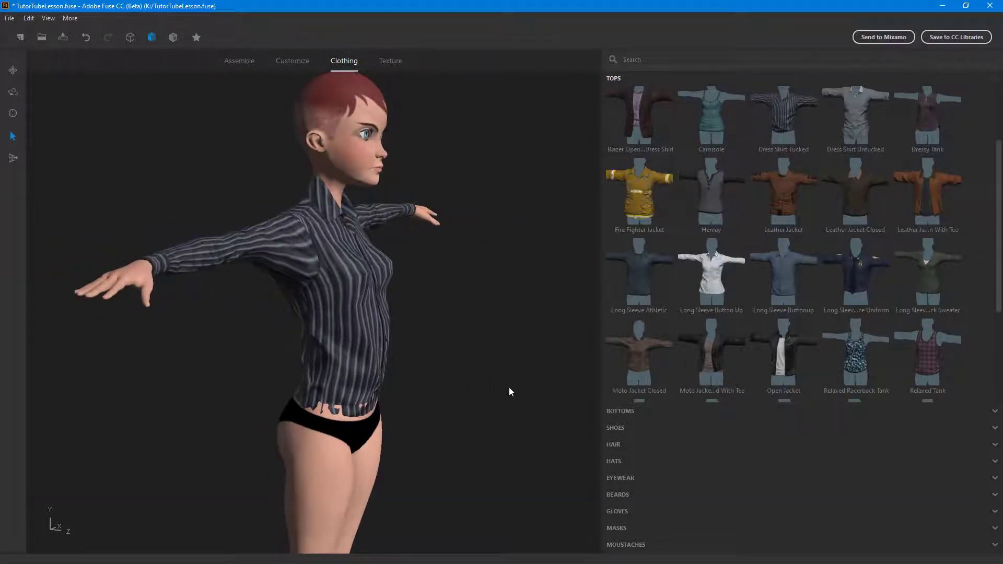
left_click(13, 159)
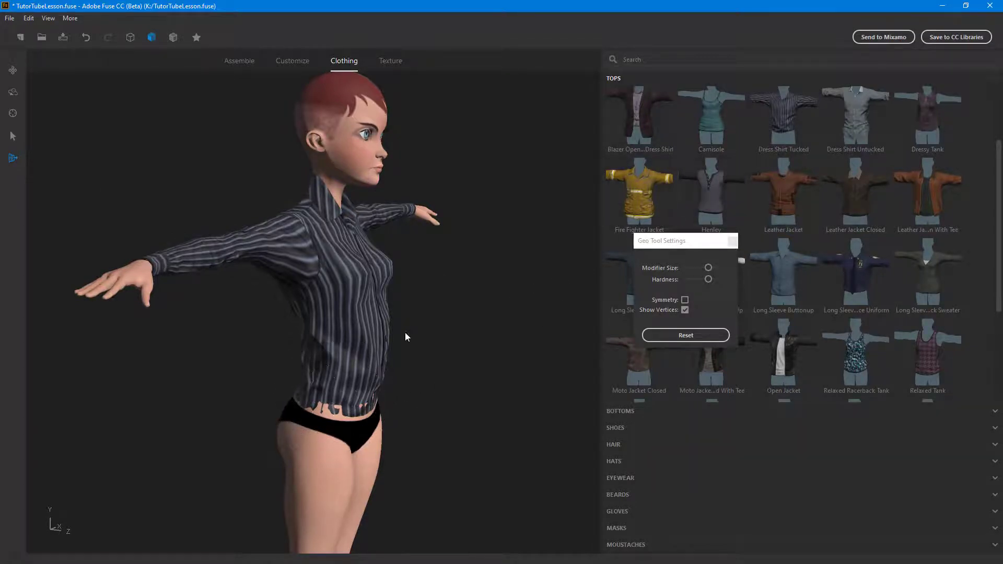
left_click(337, 402)
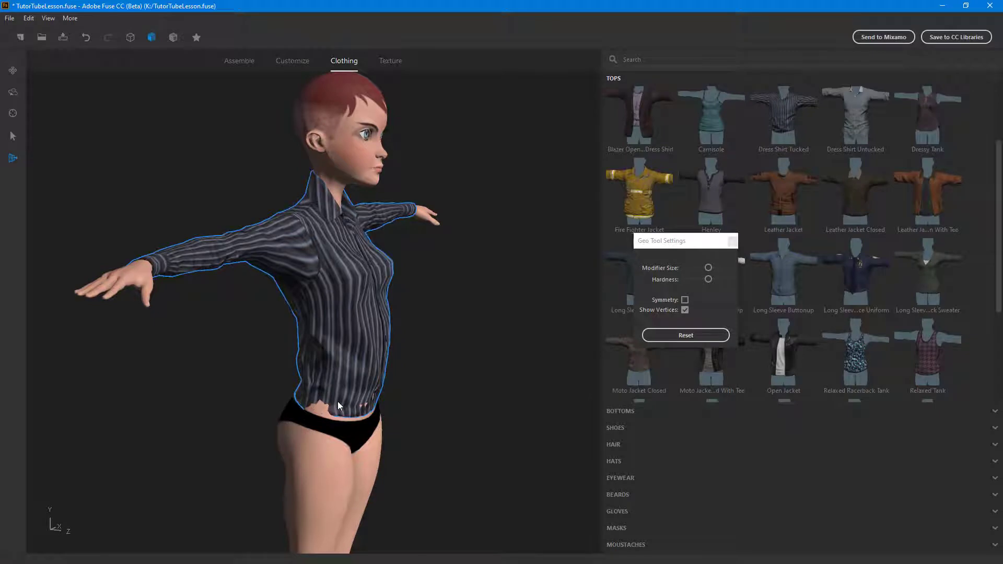
left_click(322, 403)
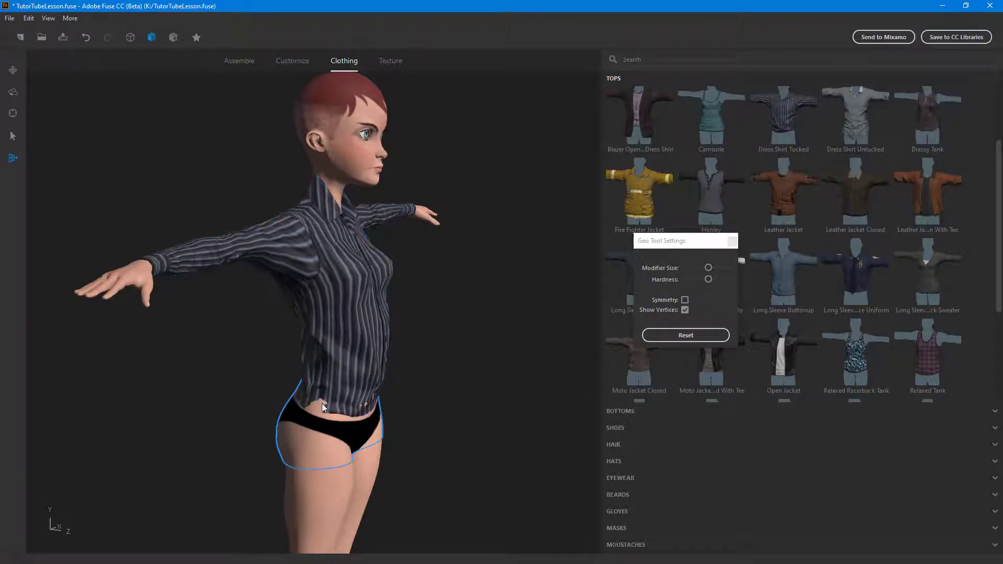
left_click_drag(446, 387, 312, 393)
left_click(282, 390)
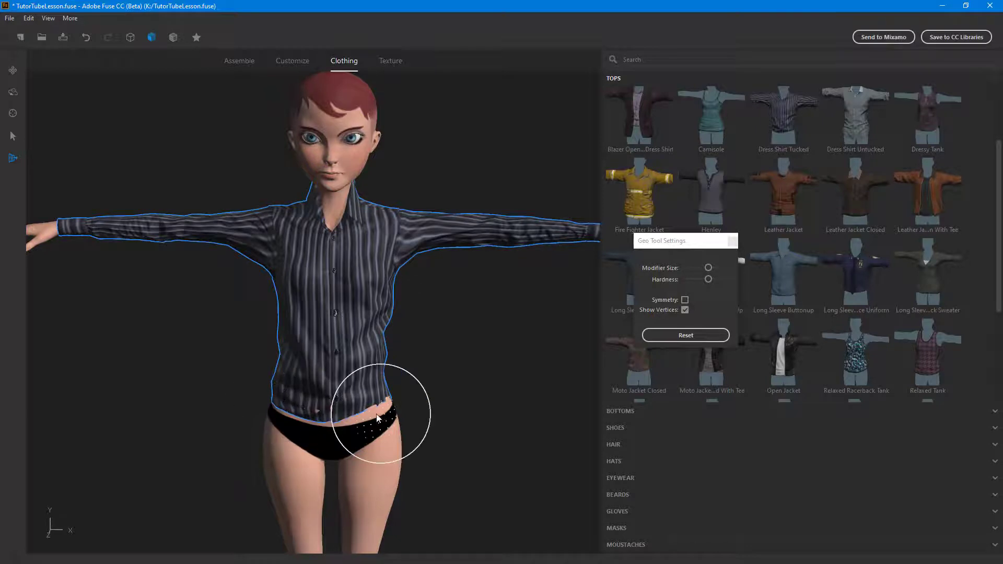
left_click_drag(550, 422, 637, 422)
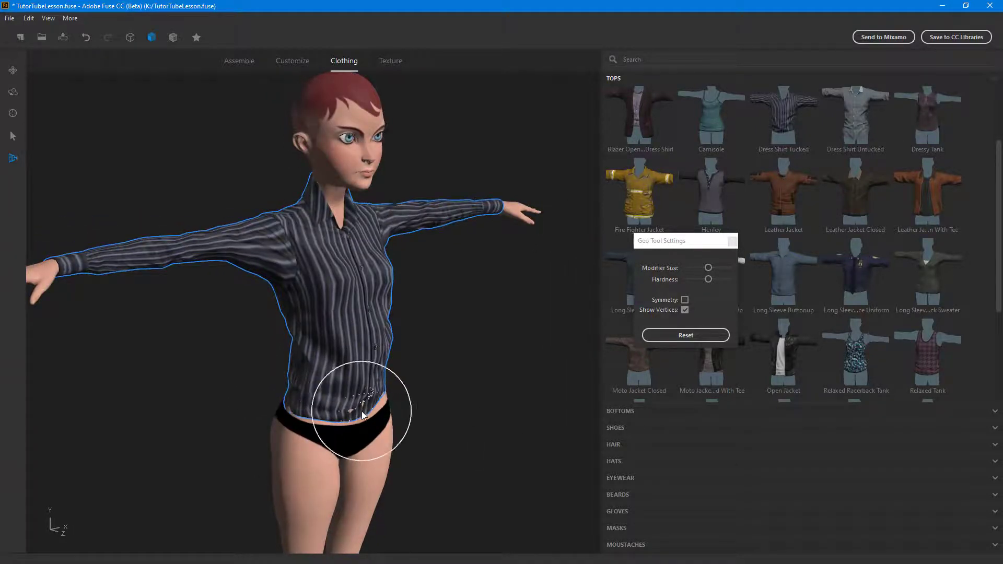
Undo the accidental Geo tool pull on the hand and reshape the shirt's hem at the opposite hip.
left_click_drag(484, 409, 239, 419)
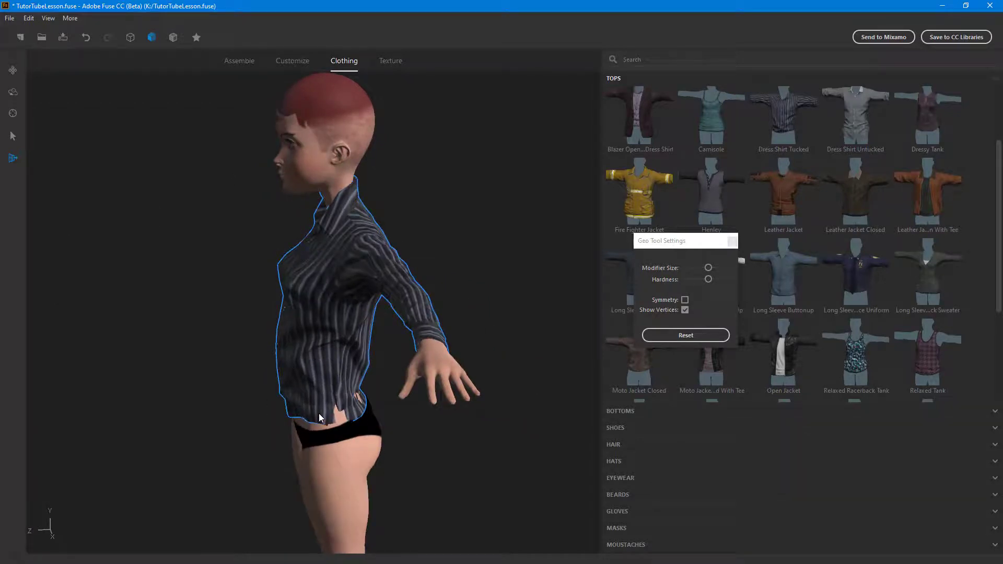
left_click_drag(450, 402, 478, 396)
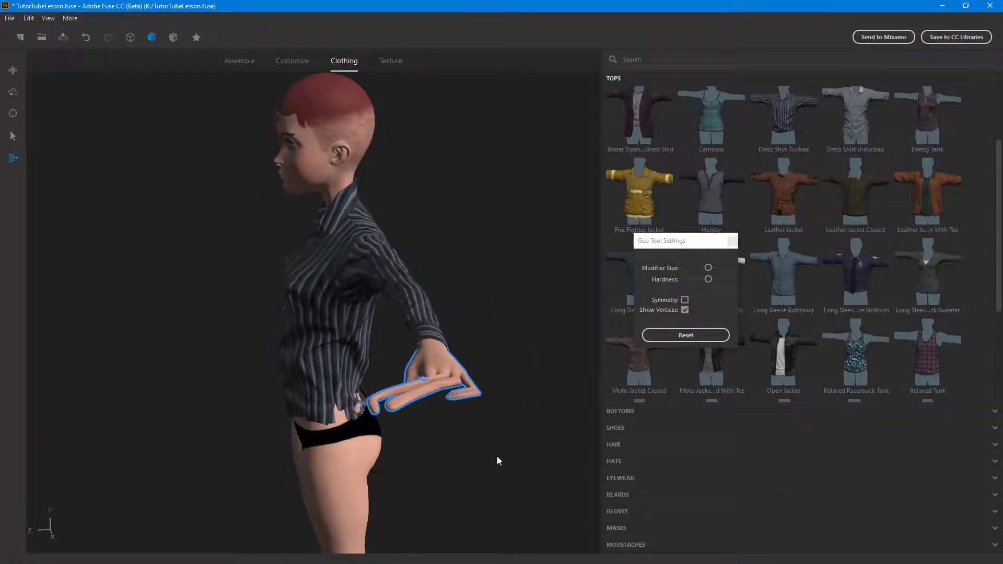
key("ctrl+z")
mouse_move(545, 443)
left_mouse_down()
mouse_move(393, 458)
mouse_move(324, 409)
mouse_move(349, 395)
mouse_move(403, 412)
mouse_move(280, 409)
mouse_move(359, 403)
mouse_move(428, 422)
mouse_move(275, 414)
mouse_move(293, 426)
left_mouse_up()
left_click(283, 391)
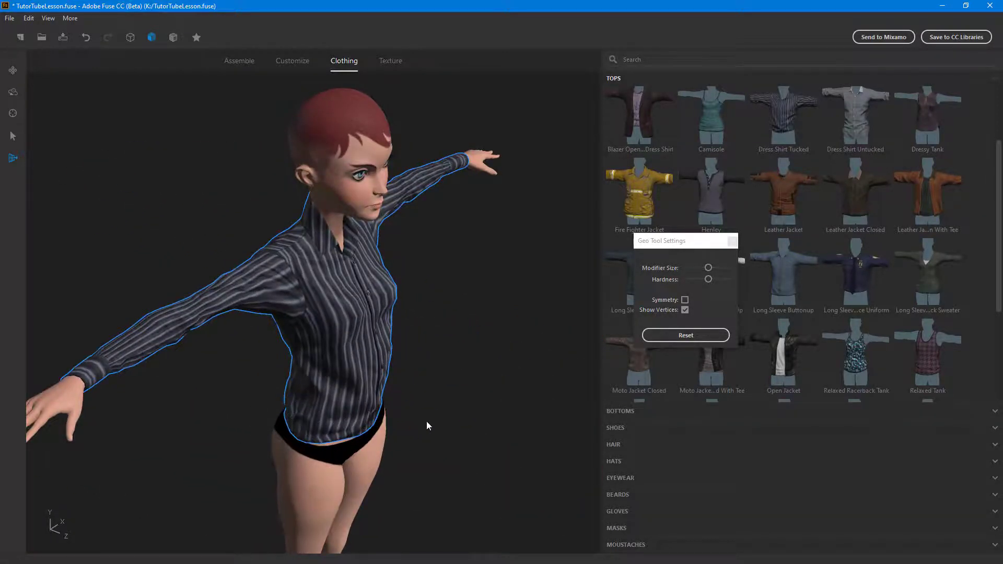
Adjust the shirt's shoulder and collar geometry with the Geo tool.
left_click_drag(426, 422, 401, 393)
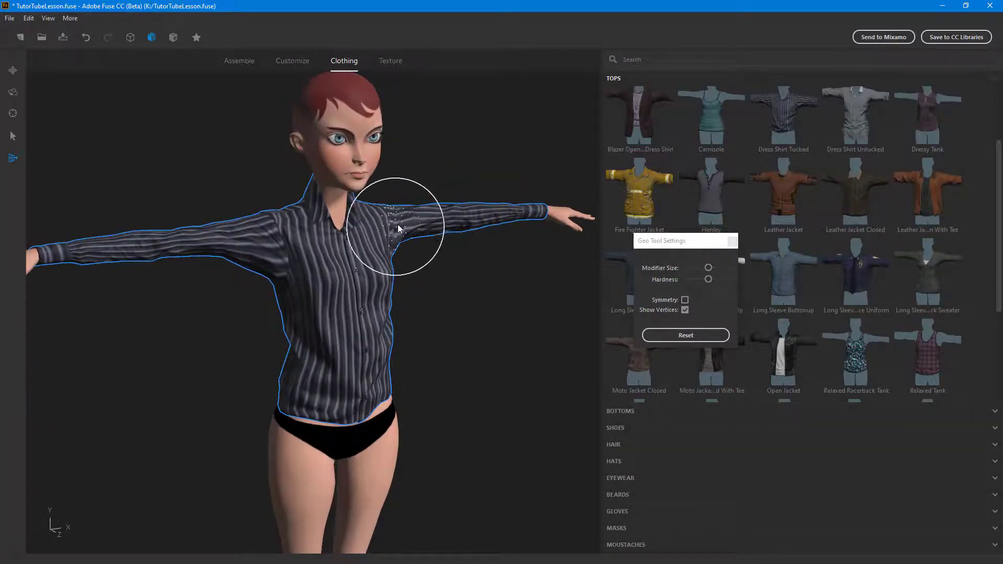
left_click_drag(397, 224, 403, 221)
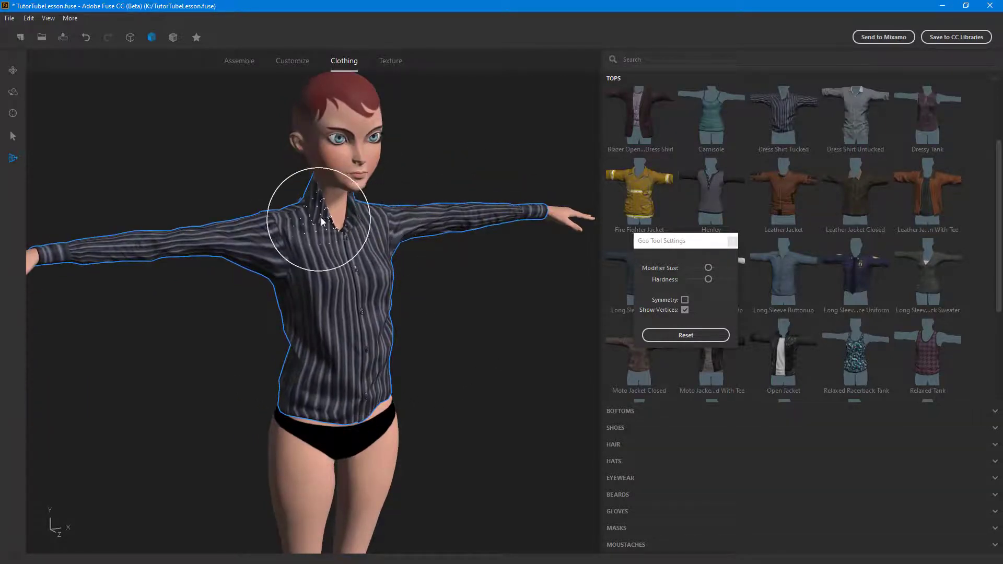
left_click_drag(332, 219, 344, 215)
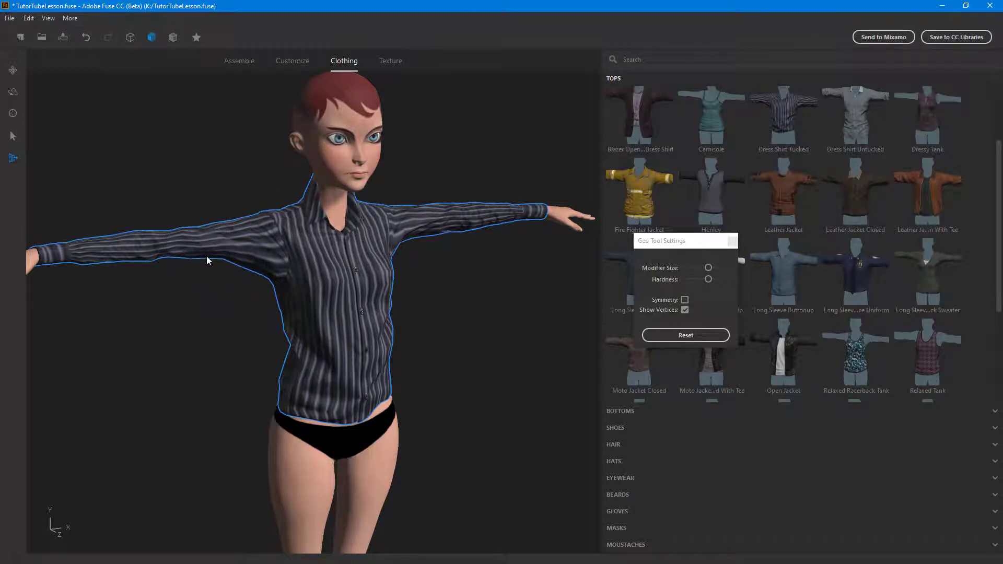
Increase the Geo tool's modifier size slightly, try it on the shirt sleeve and close the tool settings.
left_click_drag(513, 331, 530, 345)
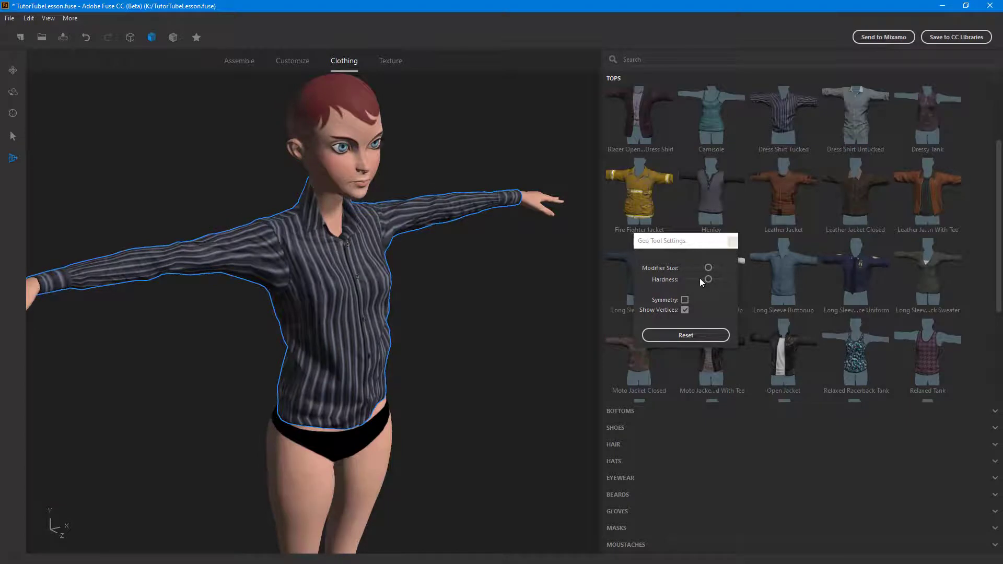
left_click_drag(708, 268, 712, 267)
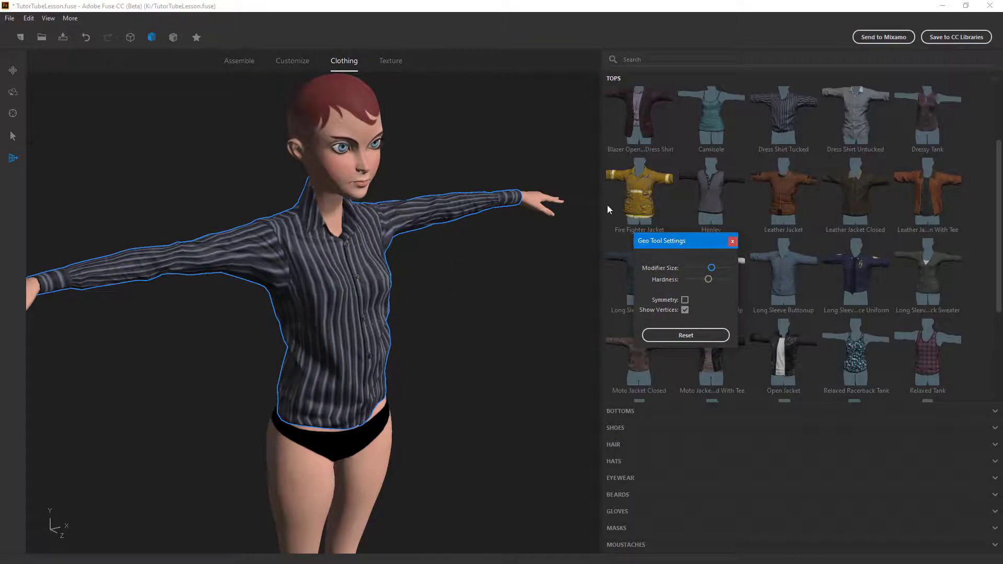
left_click(448, 218)
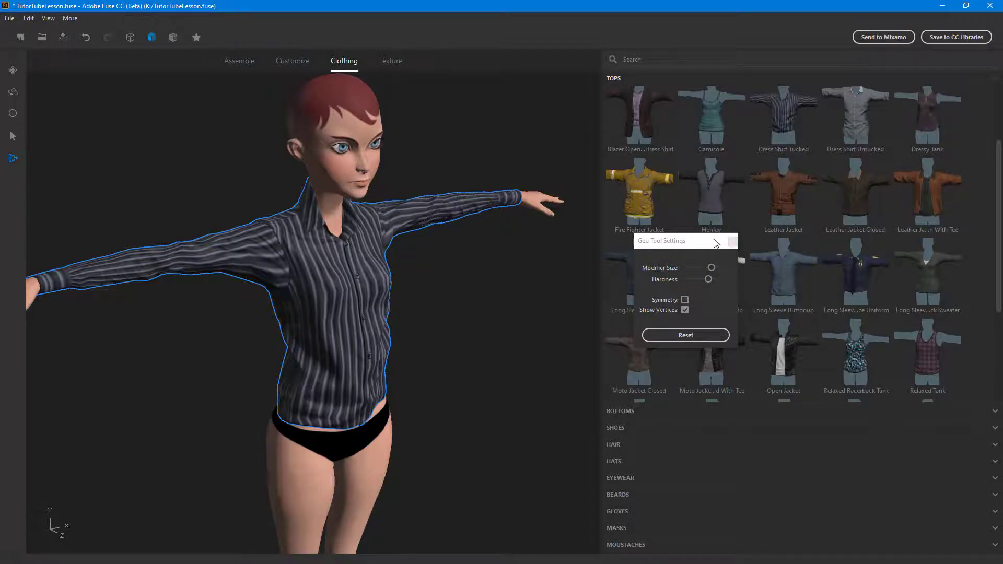
left_click(732, 241)
Replace the shirt with the Camisole top and try the Geo tool on its side at the hip.
left_click_drag(463, 259, 472, 334)
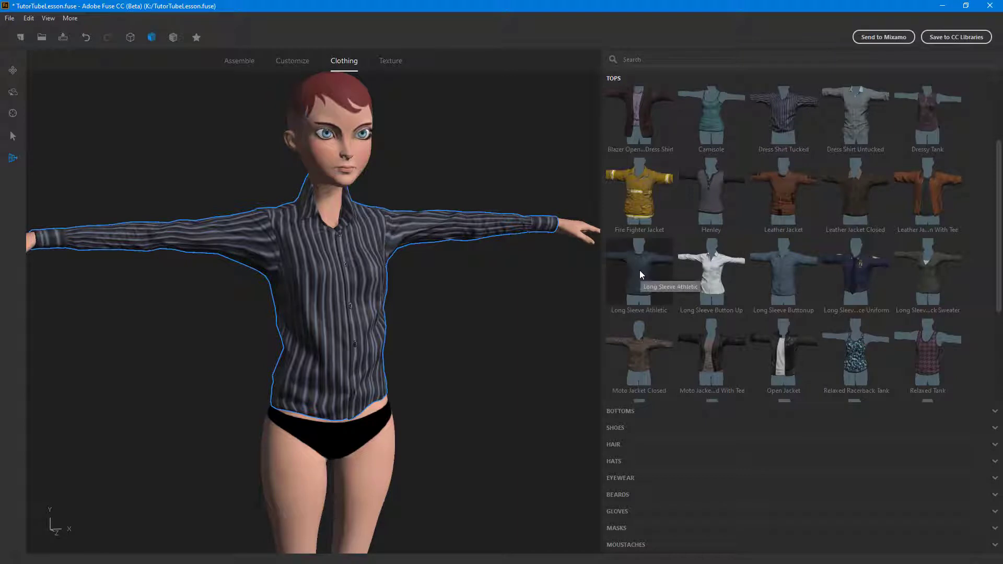
left_click(709, 121)
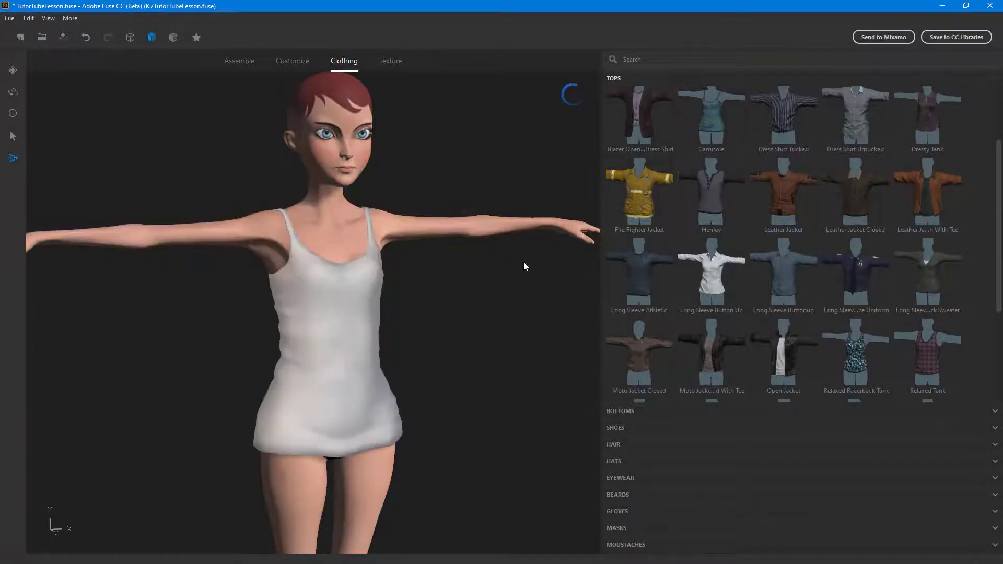
left_click_drag(502, 296, 457, 404)
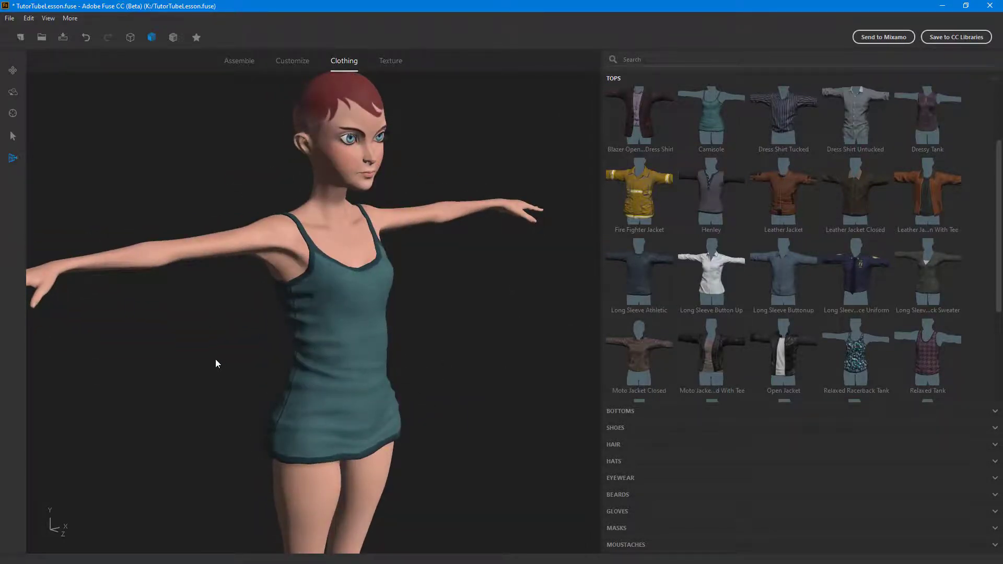
left_click(286, 392)
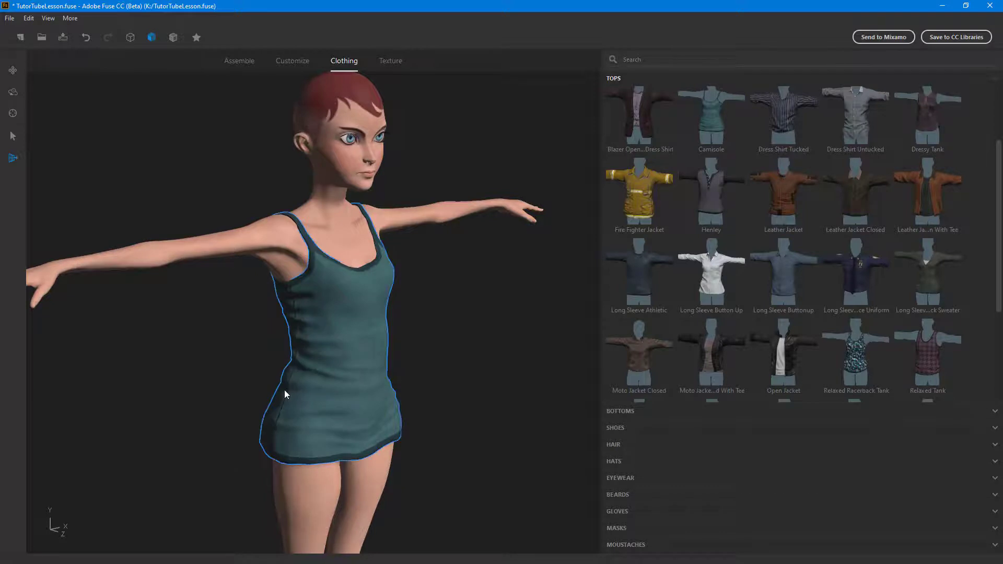
mouse_move(500, 346)
left_mouse_down()
mouse_move(670, 343)
mouse_move(597, 343)
left_mouse_up()
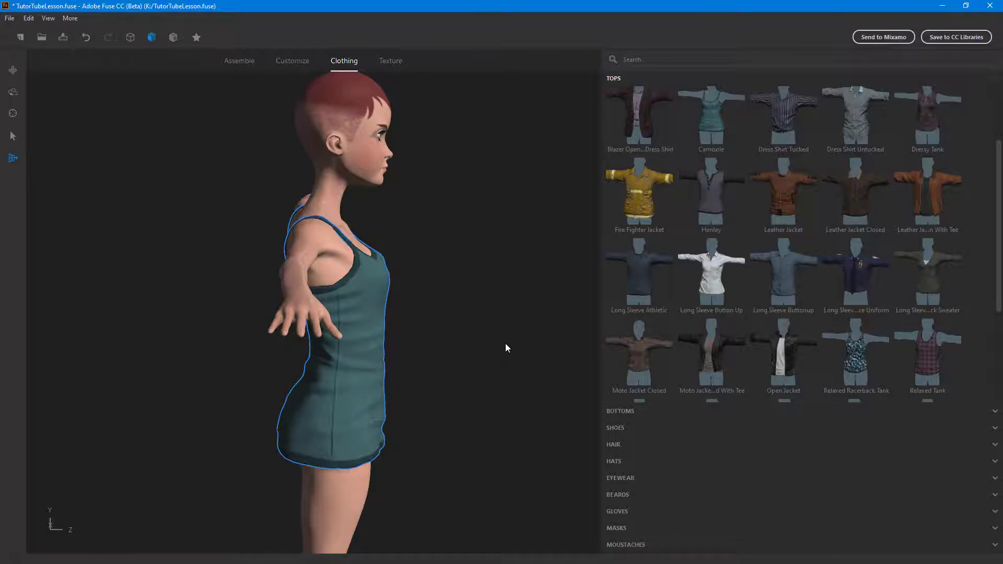
left_click_drag(491, 351, 463, 294)
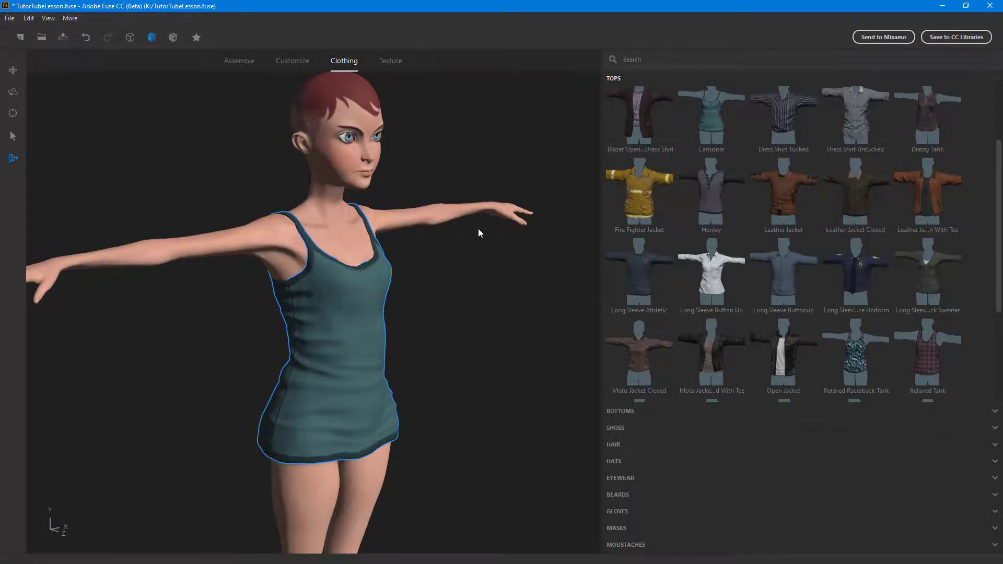
Replace the camisole with the plaid open blazer and dress shirt top.
left_click(295, 61)
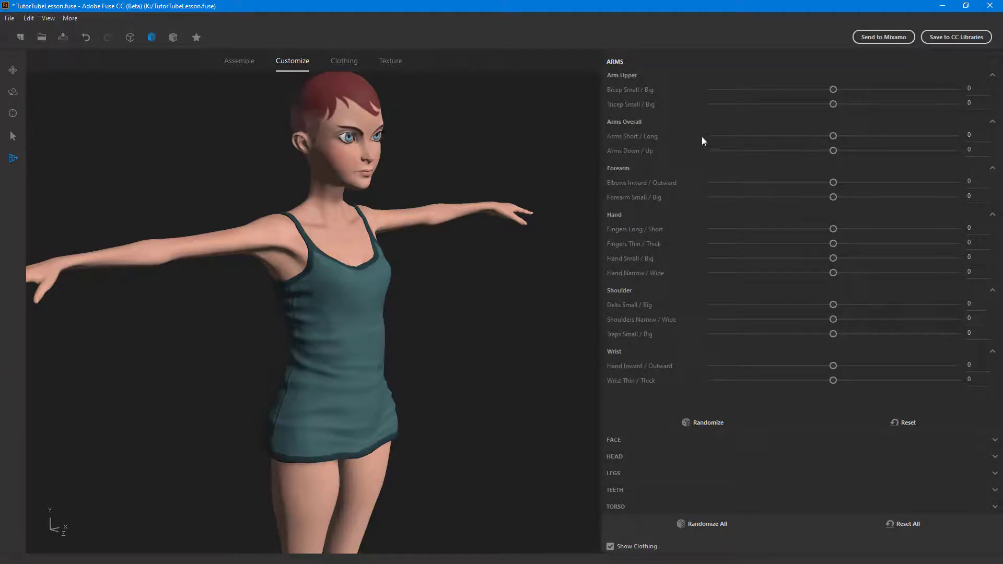
left_click(359, 65)
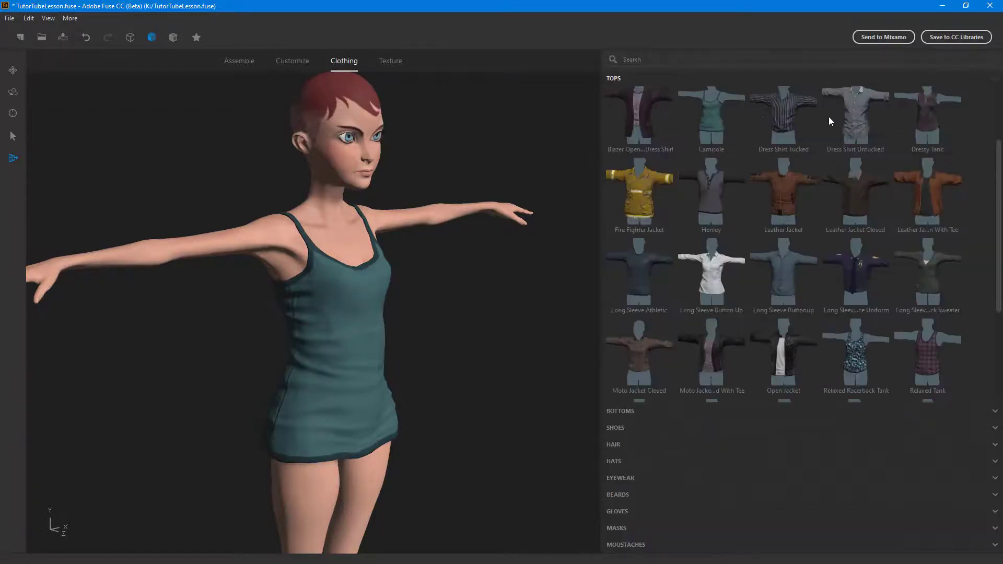
left_click(657, 123)
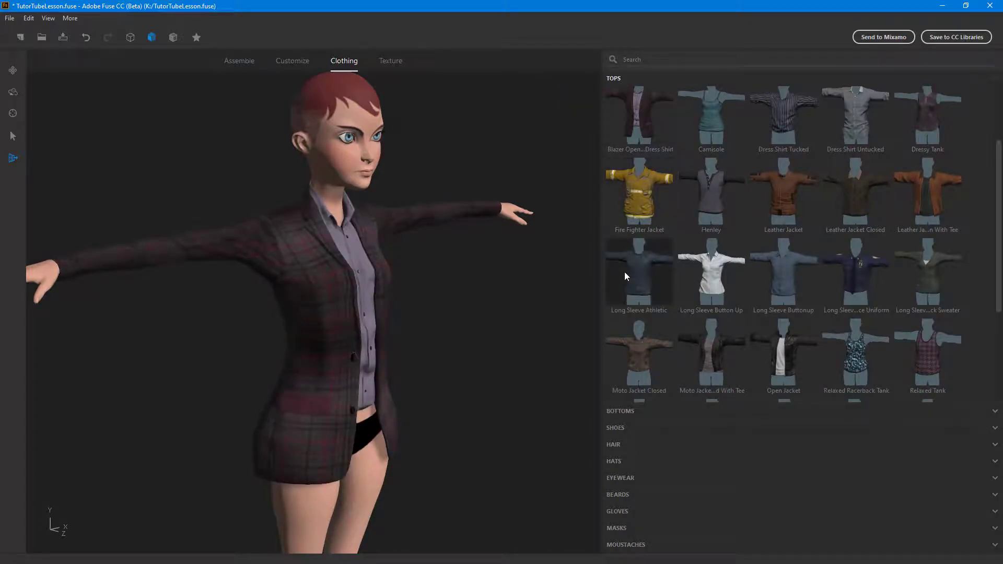
Customize the arm length, trying Arms Short / Long at 35 before setting it to -3.
left_click(294, 61)
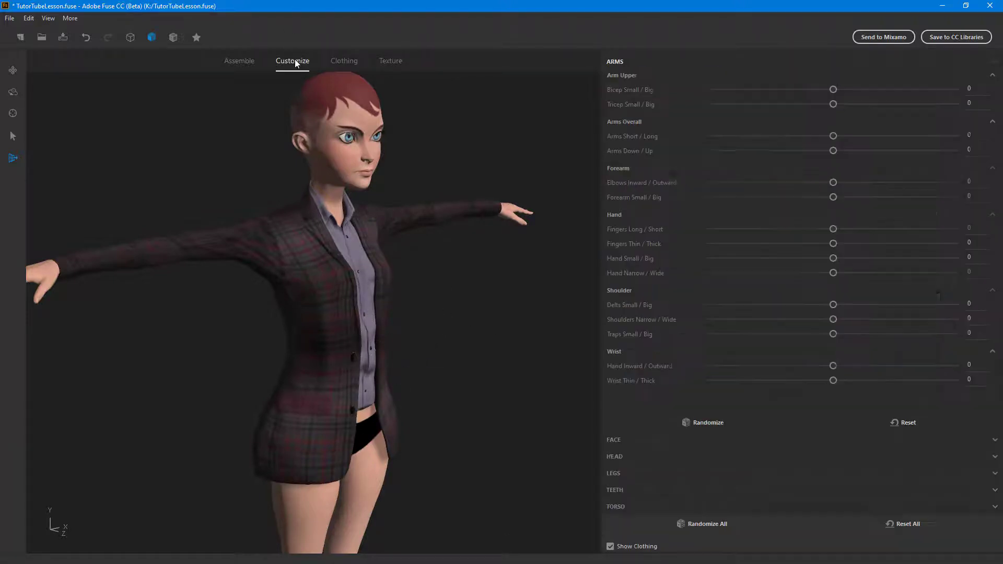
left_click_drag(833, 135, 879, 144)
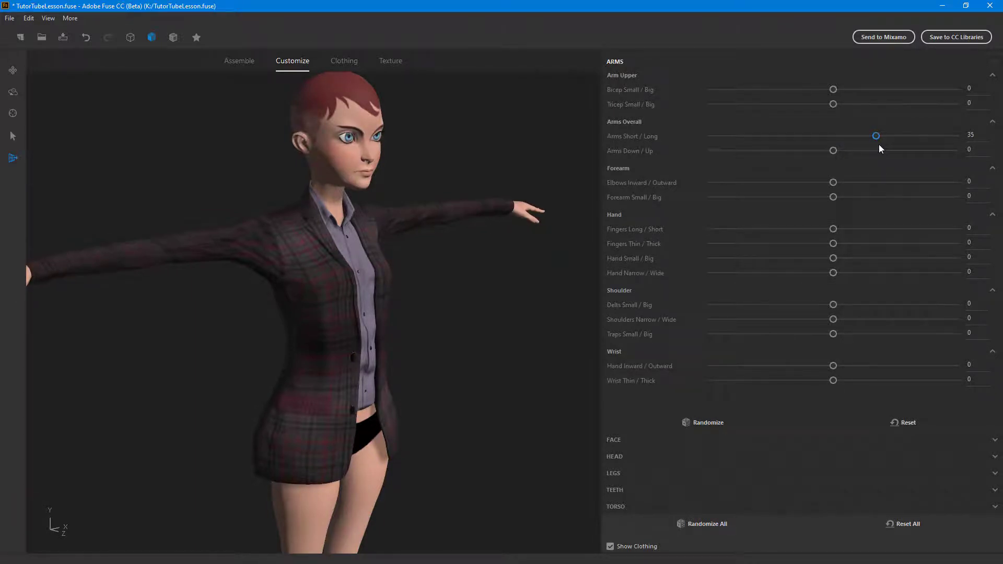
left_click_drag(451, 320, 434, 316)
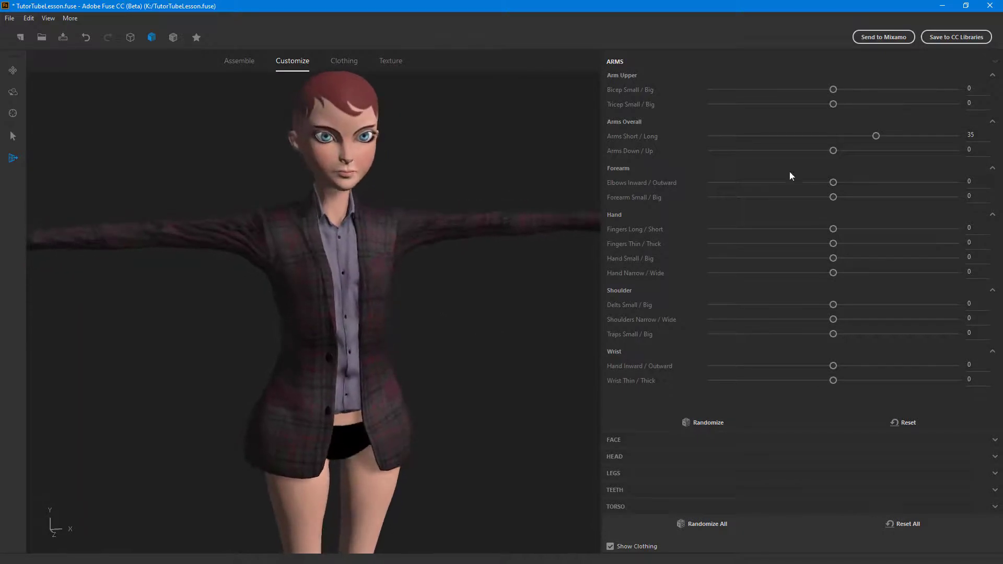
left_click_drag(875, 143, 831, 144)
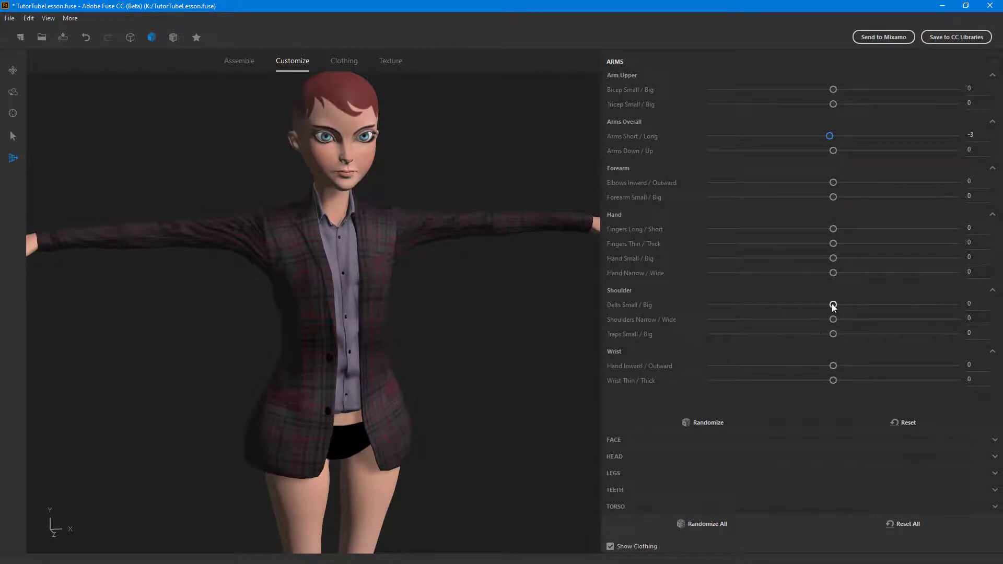
Set the shoulders' Delts Small / Big to 35 and the wrist's Hand Inward / Outward to 3.
left_click(403, 202)
left_click_drag(833, 365, 837, 367)
left_click(590, 227)
Turn off Show Clothing so the blazer displays only as a wireframe over the body.
left_click_drag(485, 338, 518, 272)
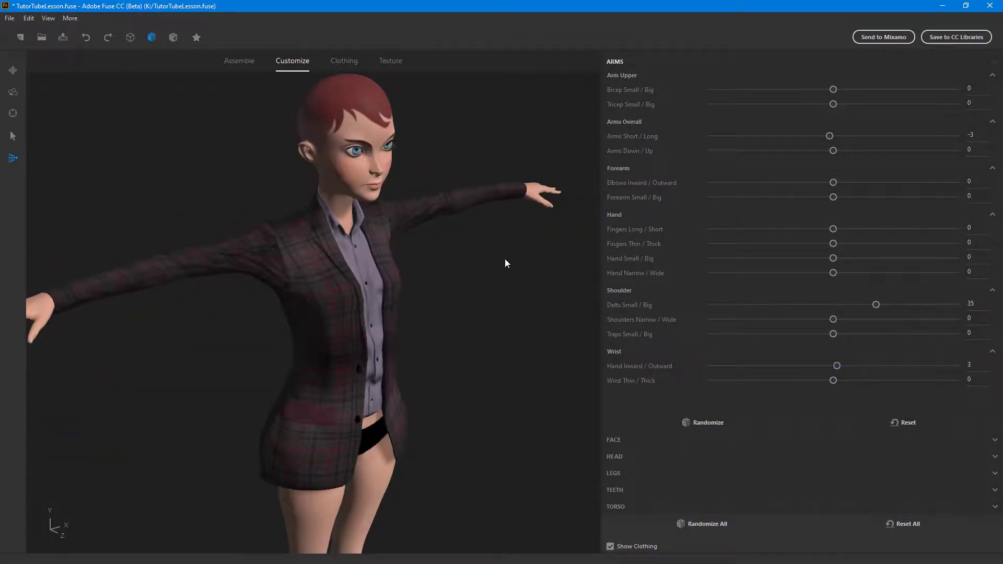
left_click(320, 273)
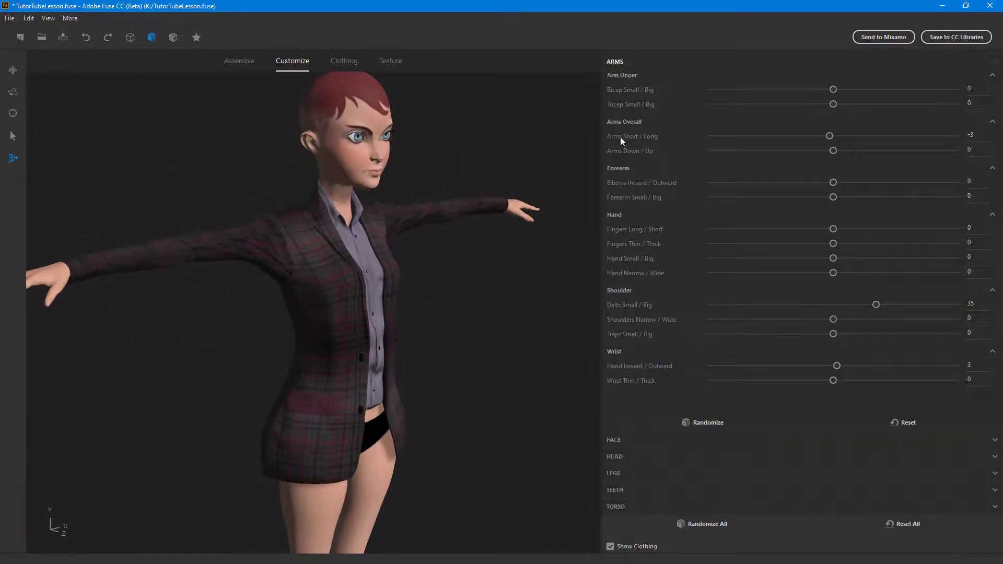
left_click(623, 549)
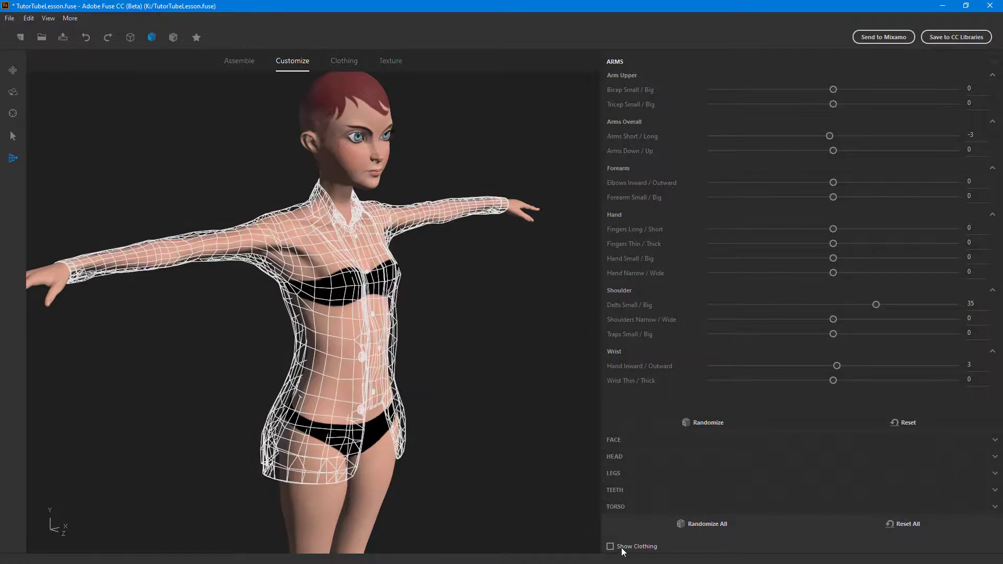
Apply the Geo tool to the blazer's sleeve along the upper arm and forearm to fix its fit.
left_click_drag(535, 309, 552, 295)
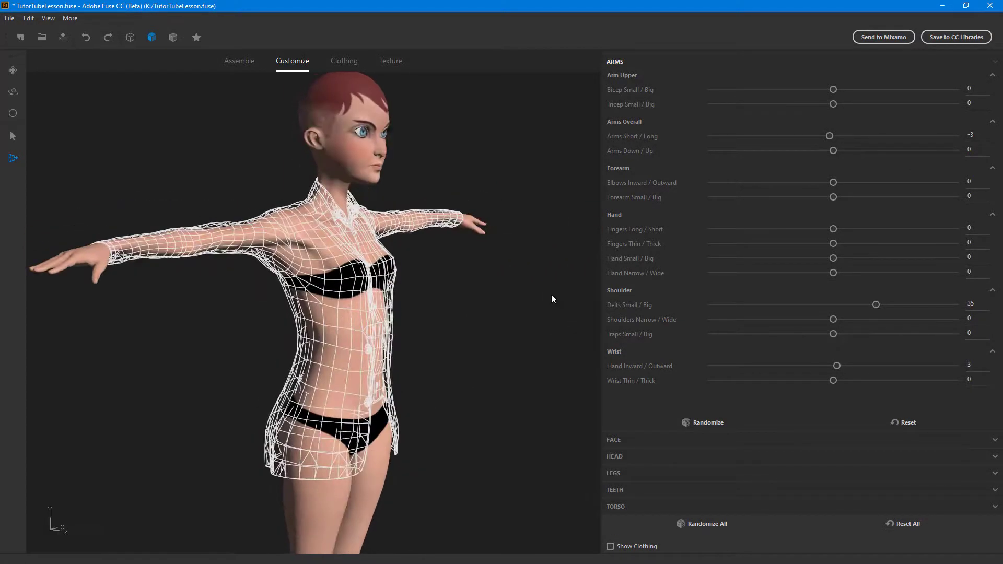
left_click(194, 235)
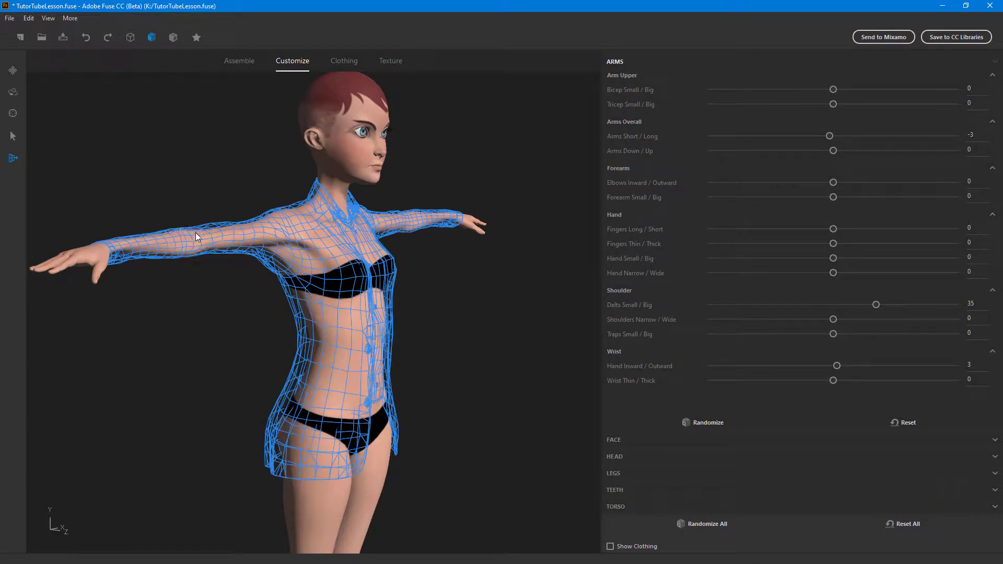
left_click(256, 230)
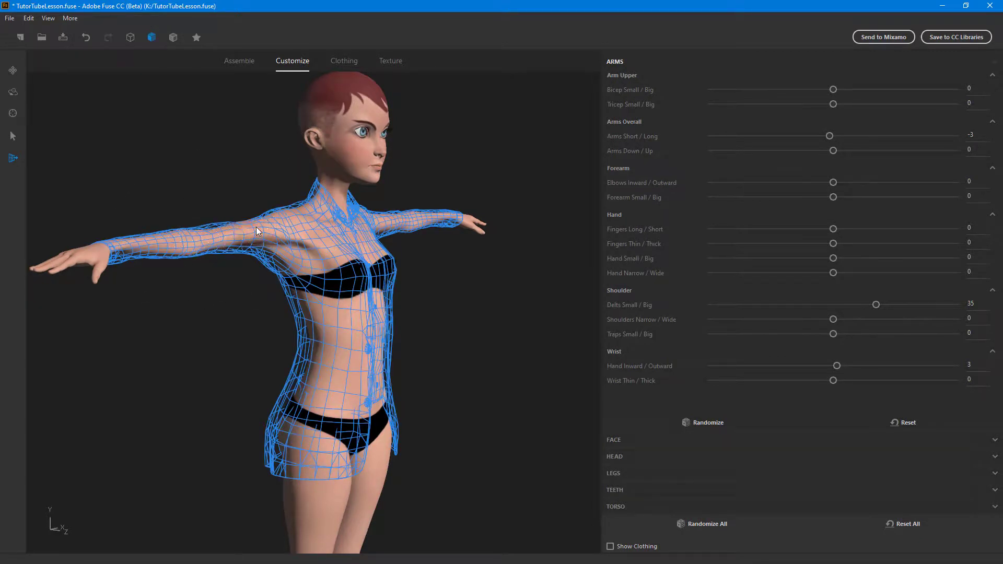
Turn Show Clothing back on and delete the plaid blazer from the character.
left_click(644, 548)
left_click(14, 73)
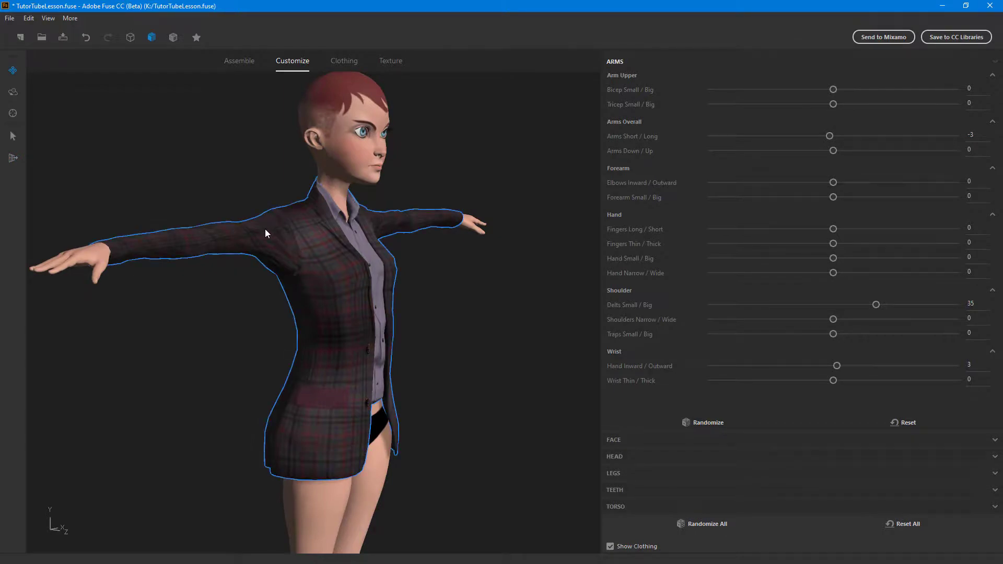
key("Delete")
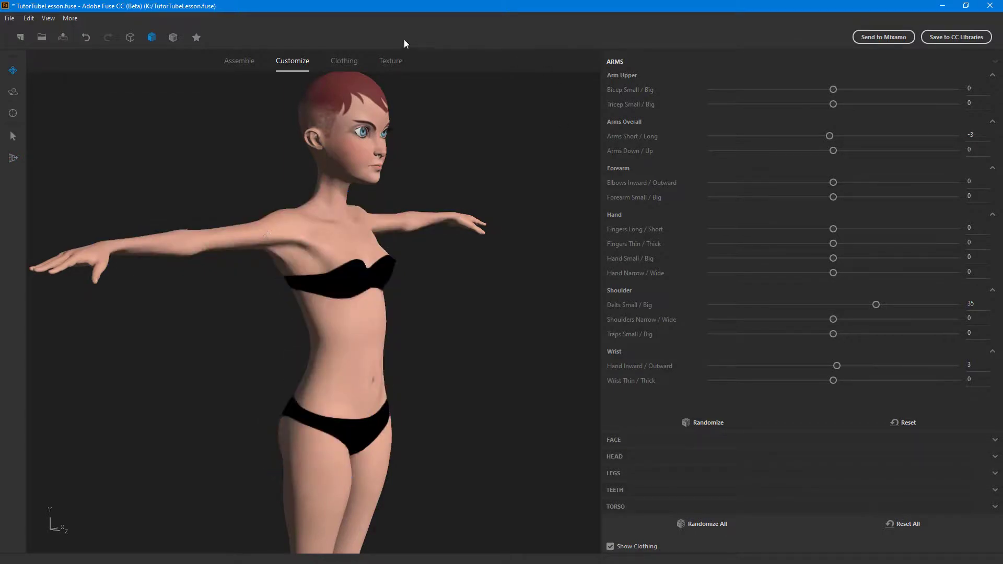
Dress the character in the Relaxed Tee top, trying the Tank Dress before returning to the tee.
left_click(343, 61)
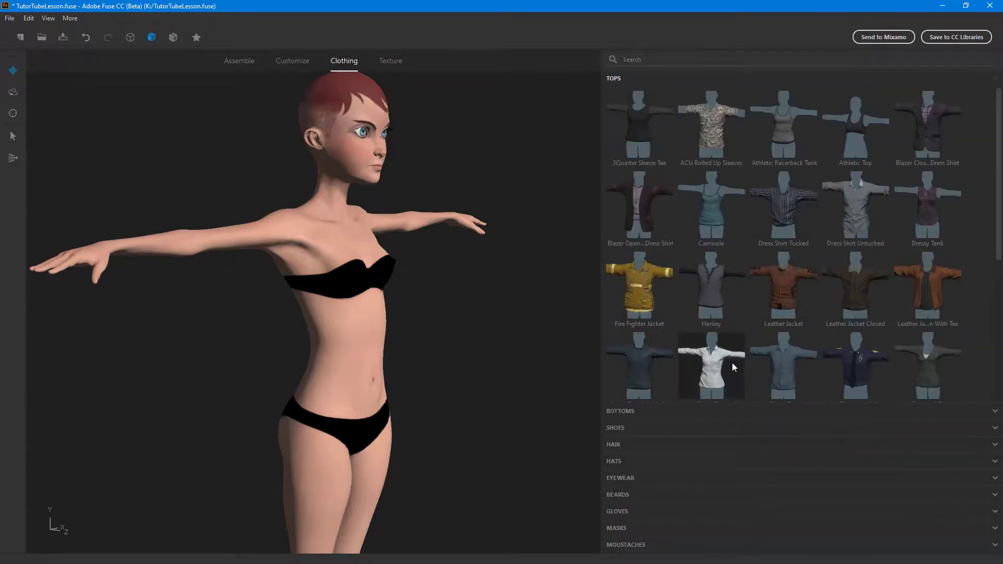
scroll(773, 356, "down", 8)
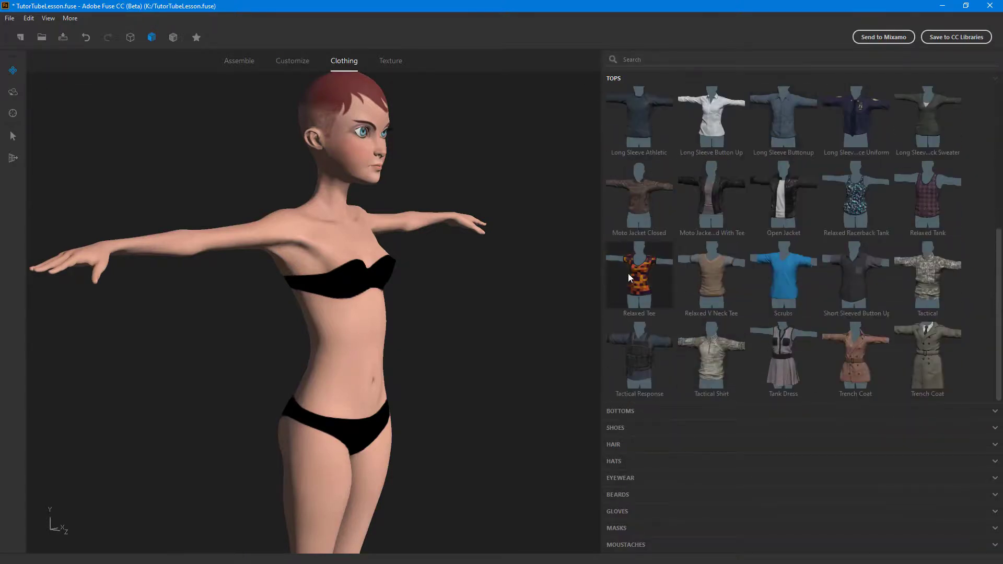
left_click(630, 271)
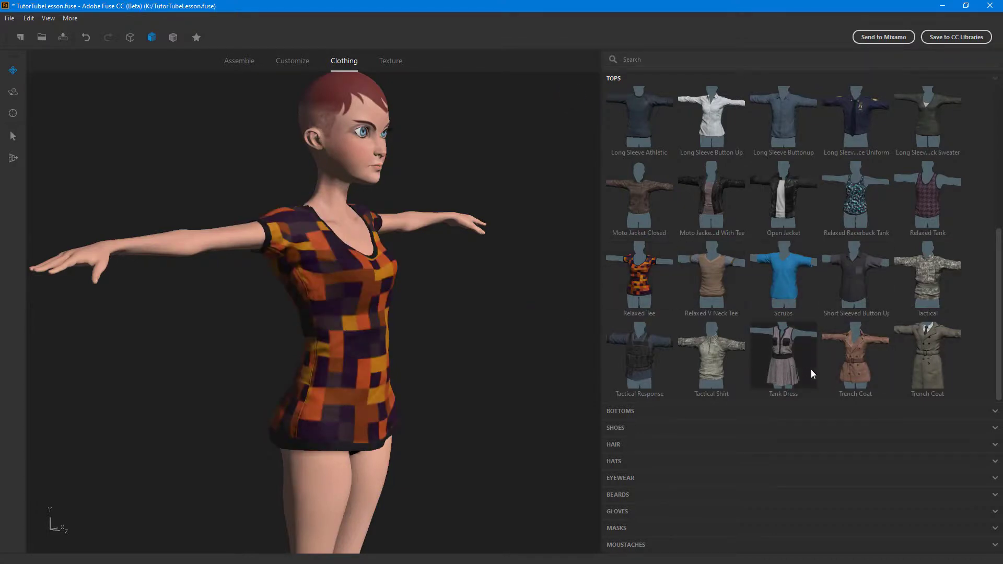
left_click(792, 366)
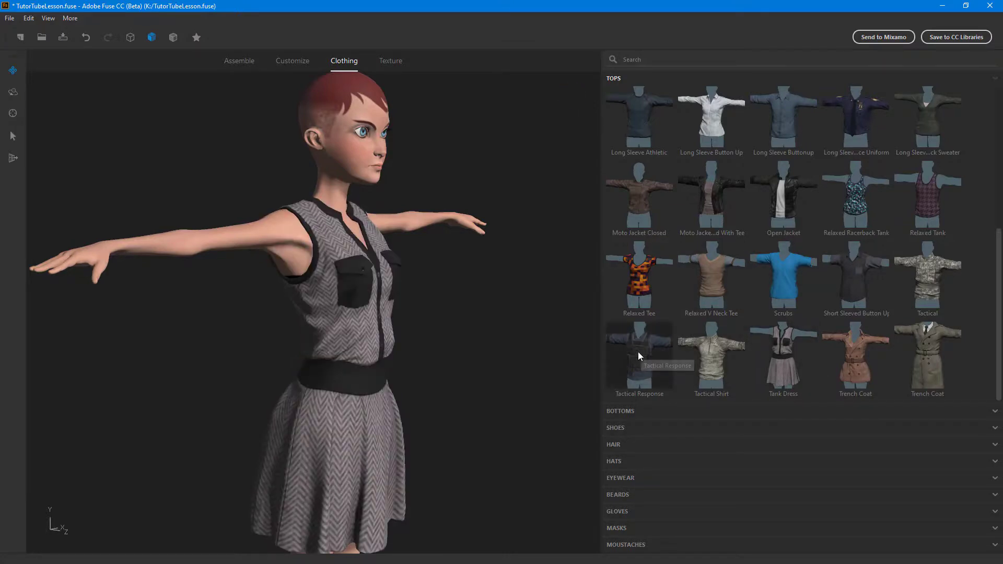
left_click(637, 283)
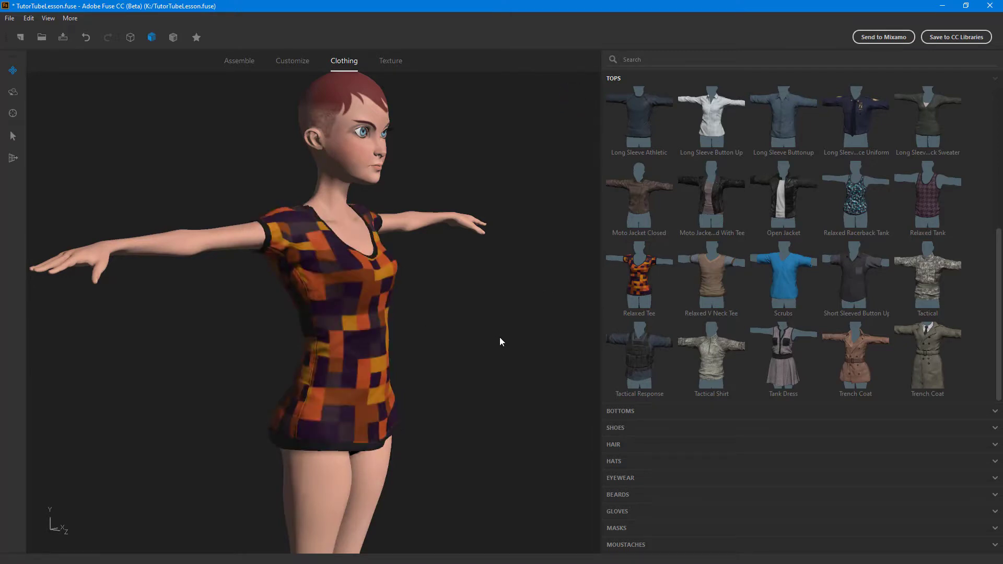
Switch to the selection tool with the character in the Relaxed Tee framed at an angle.
middle_click_drag(500, 342, 519, 362)
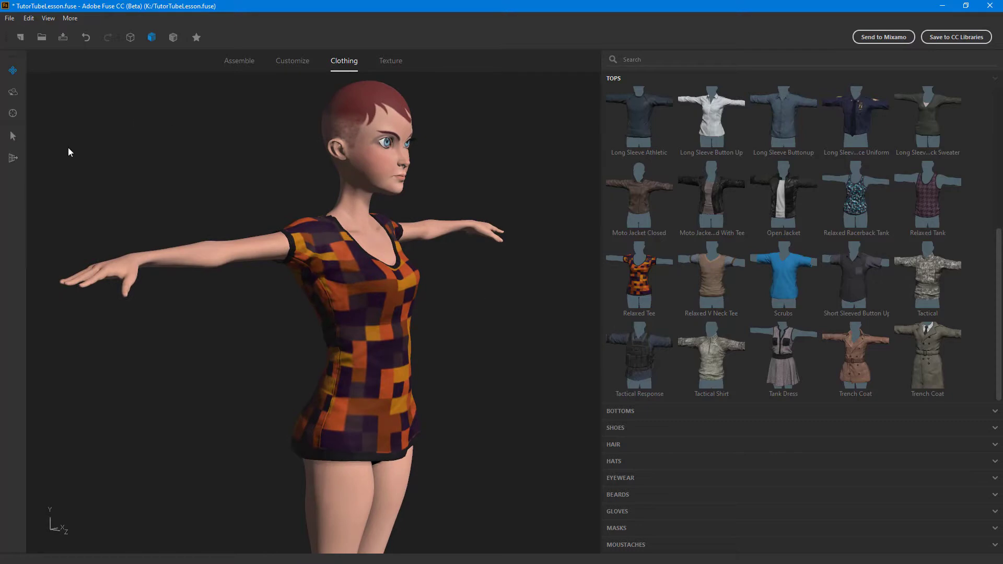
left_click(12, 136)
mouse_move(488, 331)
left_mouse_down()
mouse_move(396, 318)
mouse_move(362, 324)
mouse_move(489, 326)
left_mouse_up()
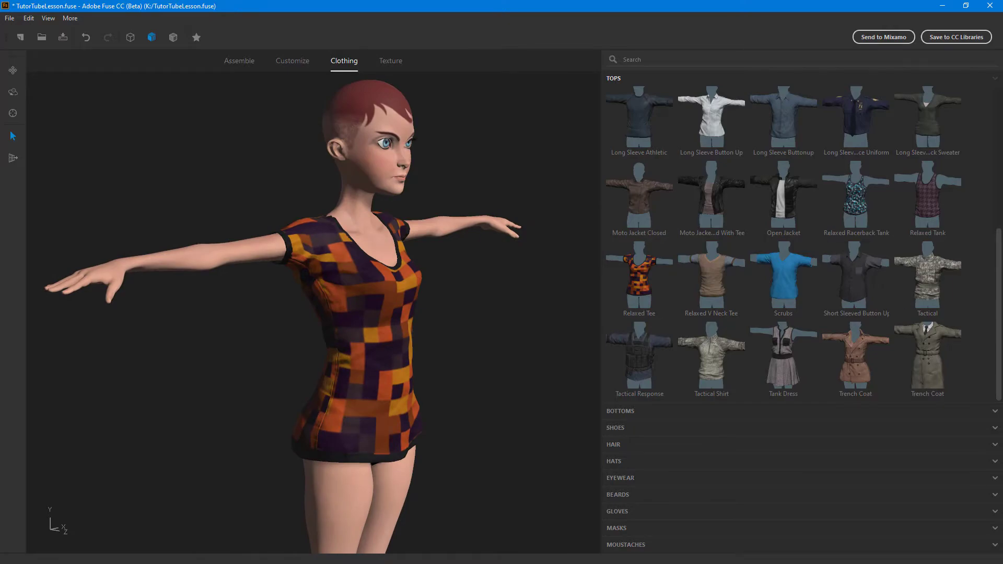